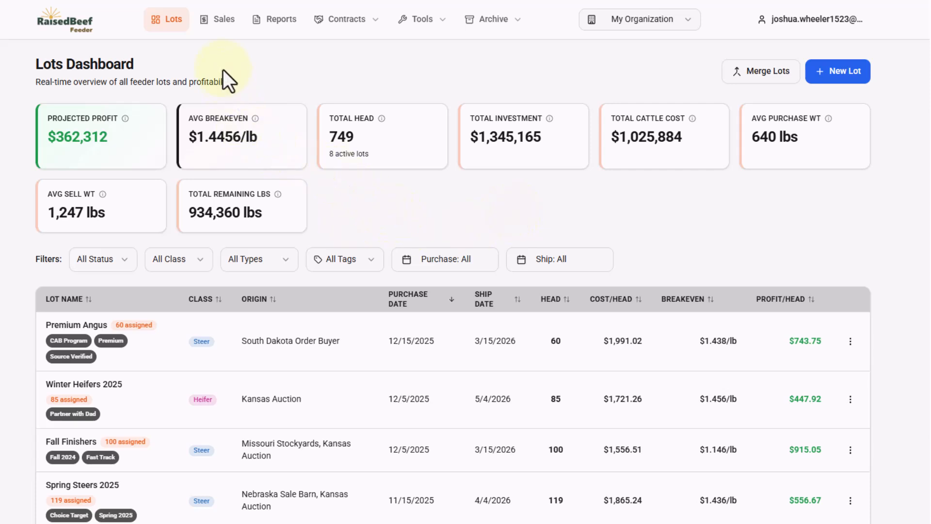
Step: Start a new sale record dated 02/10/2026 with Tyson as the buyer
left_click(223, 22)
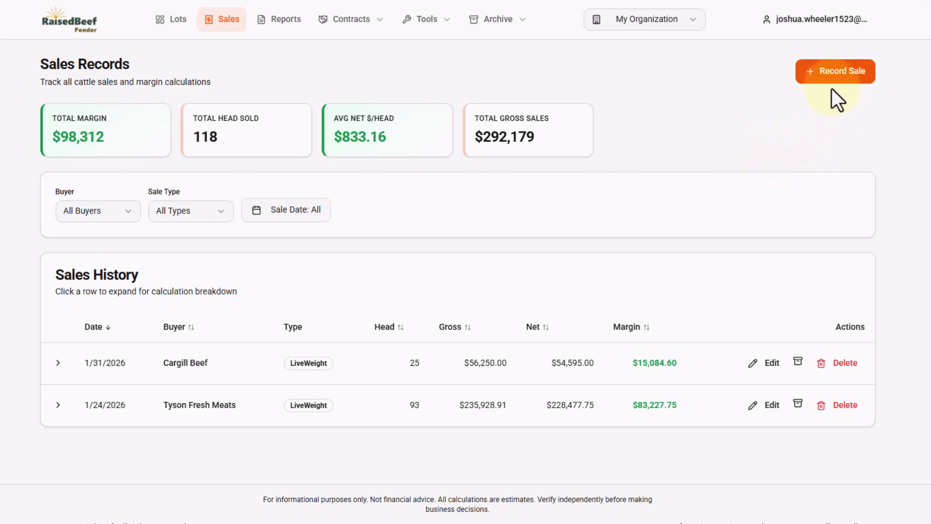
left_click(856, 83)
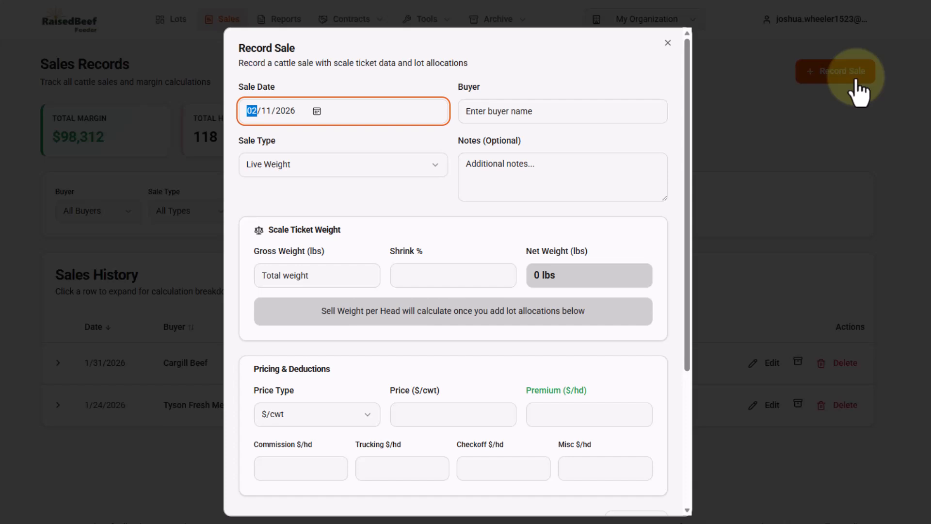
left_click(317, 112)
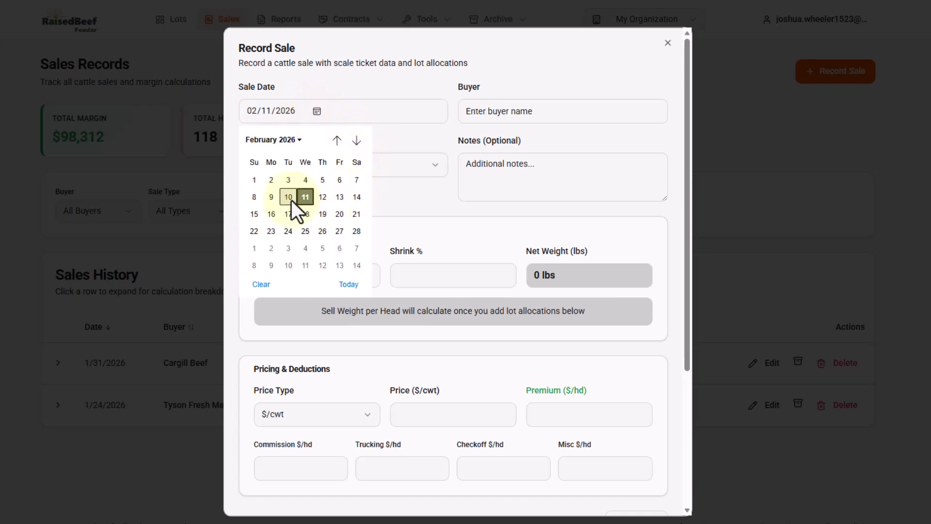
left_click(288, 197)
left_click(532, 109)
type("Tyson")
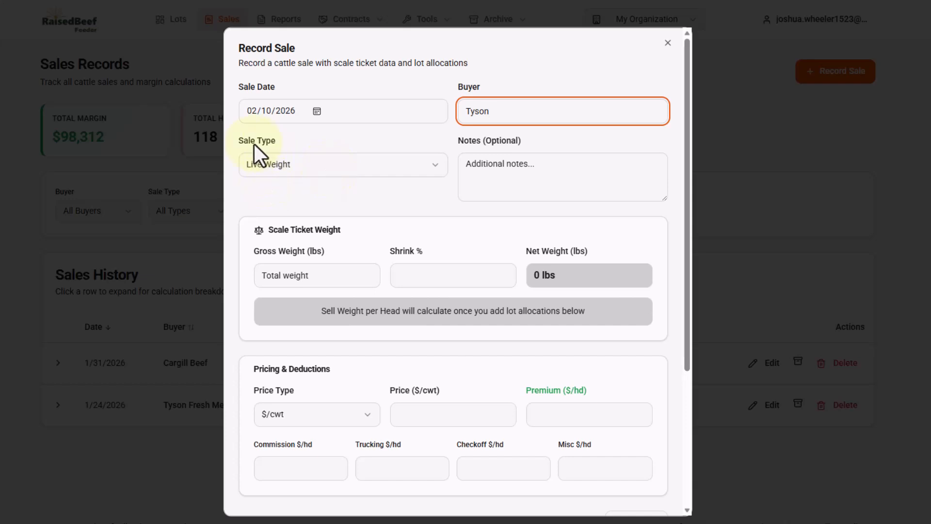
Step: Choose Live Weight as the sale type and leave the optional notes blank
left_click(317, 172)
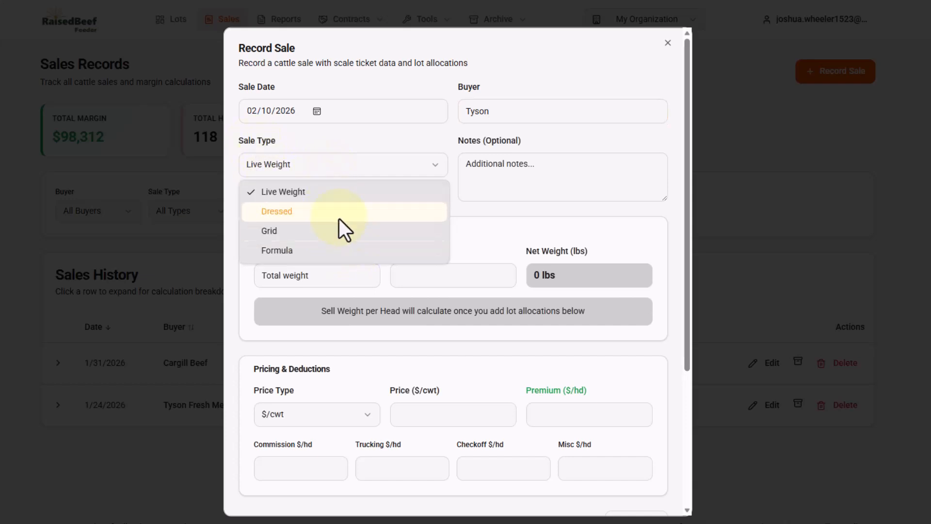
left_click(328, 198)
left_click(515, 174)
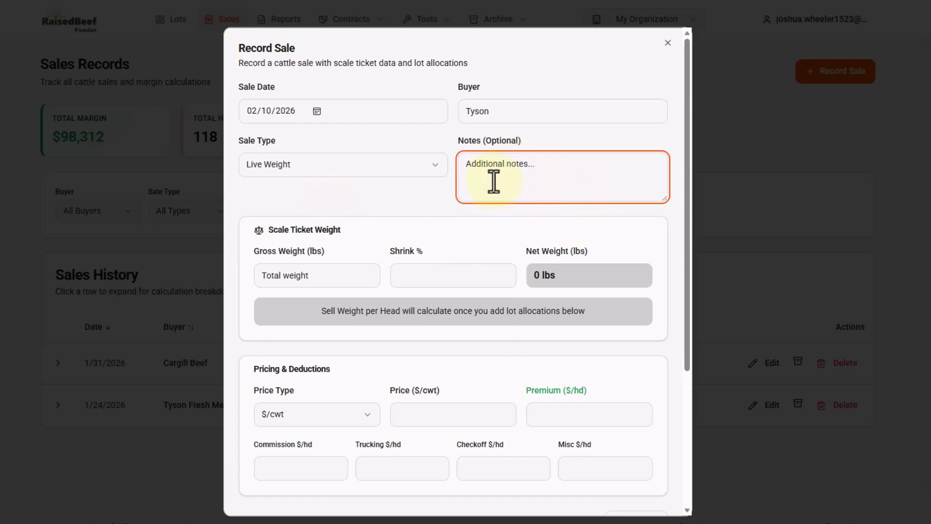
Step: Enter the scale ticket data with a gross weight of 122000 lbs and 3% shrink
scroll(388, 191, "down", 3)
scroll(386, 157, "down", 1)
left_click(314, 159)
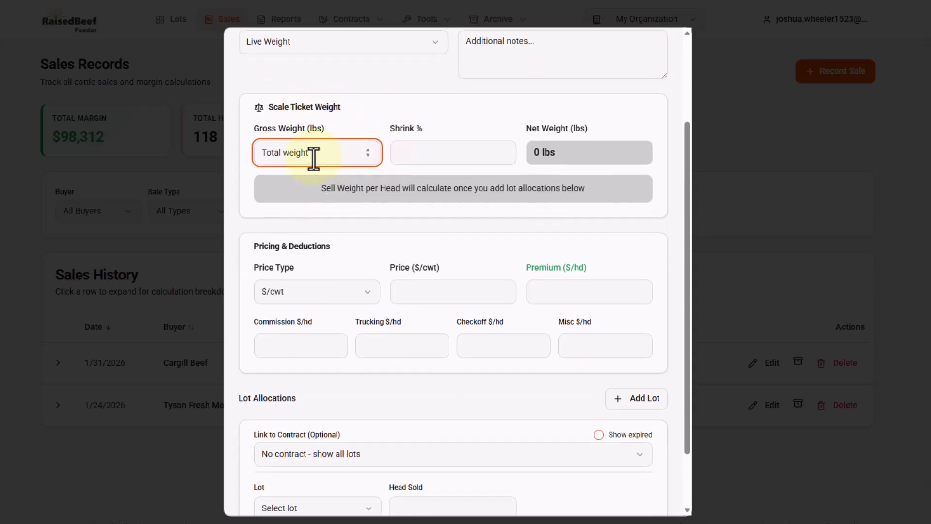
type("122000")
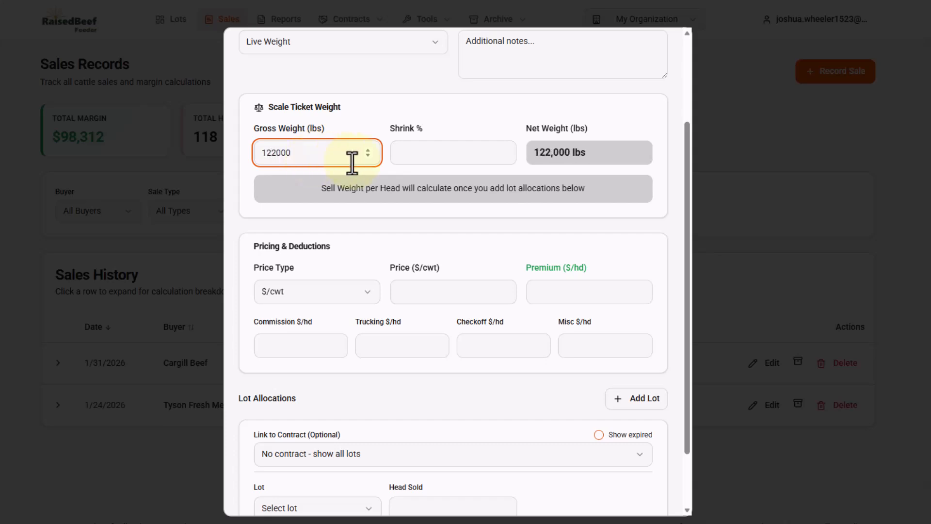
left_click(447, 158)
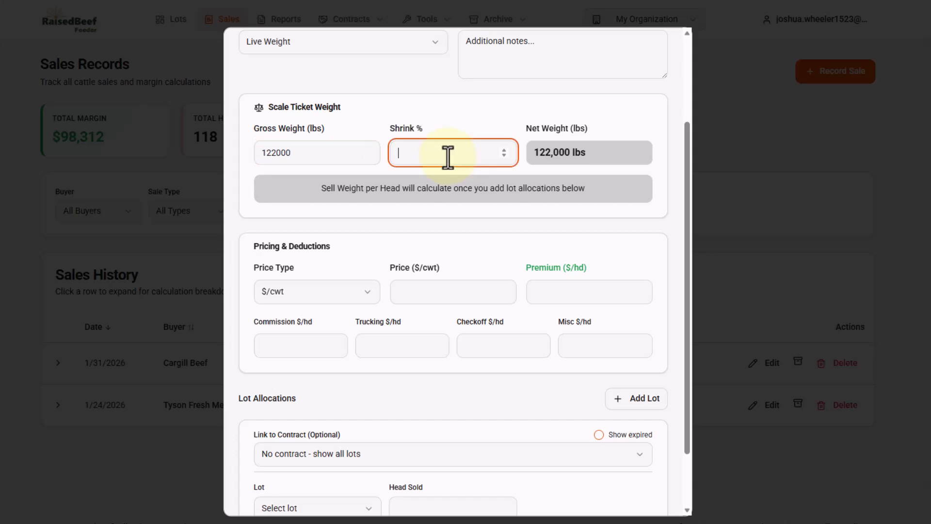
type("3")
Step: Price the sale in $/lb at 1.8 with a premium of 65 $/hd
scroll(346, 332, "down", 1)
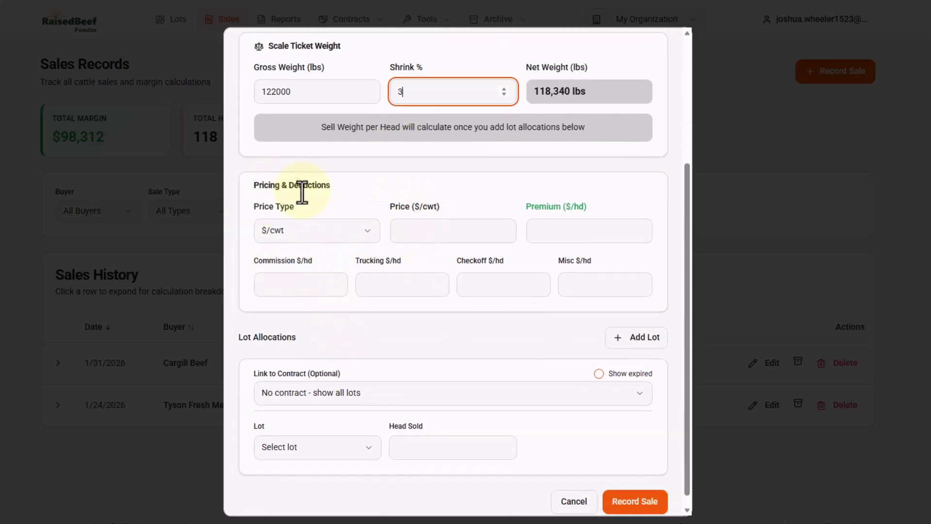
left_click(305, 233)
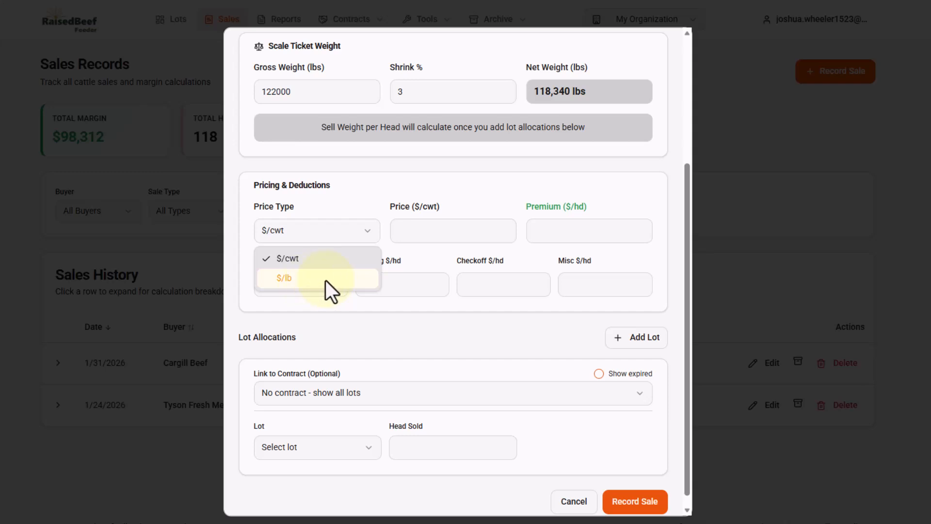
left_click(327, 280)
left_click(416, 230)
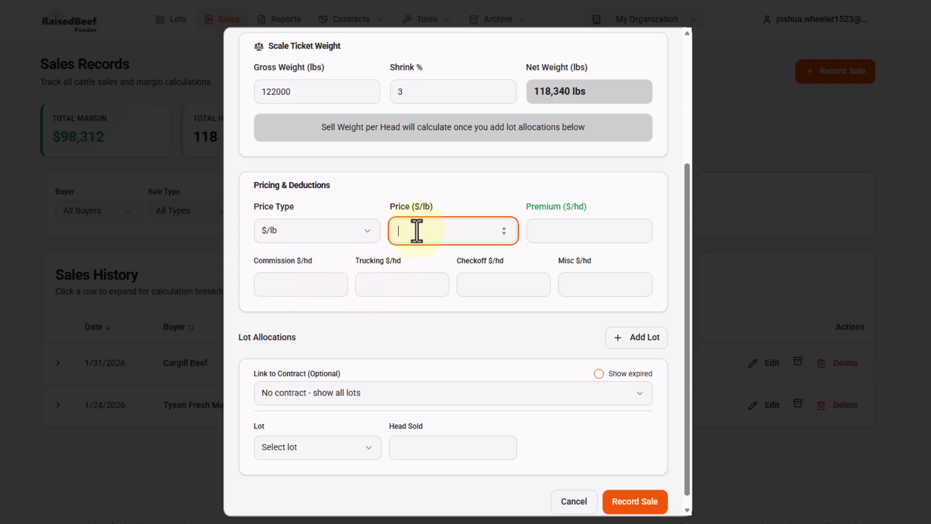
type("1.8")
key("Tab")
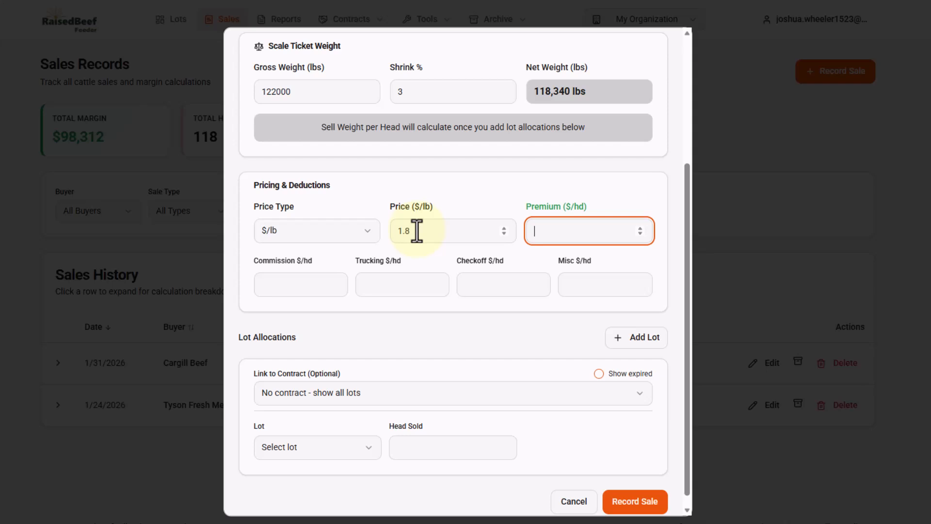
type("65")
Step: Enter per-head deductions of 40 for trucking and 1 for checkoff, leaving commission blank
left_click(277, 286)
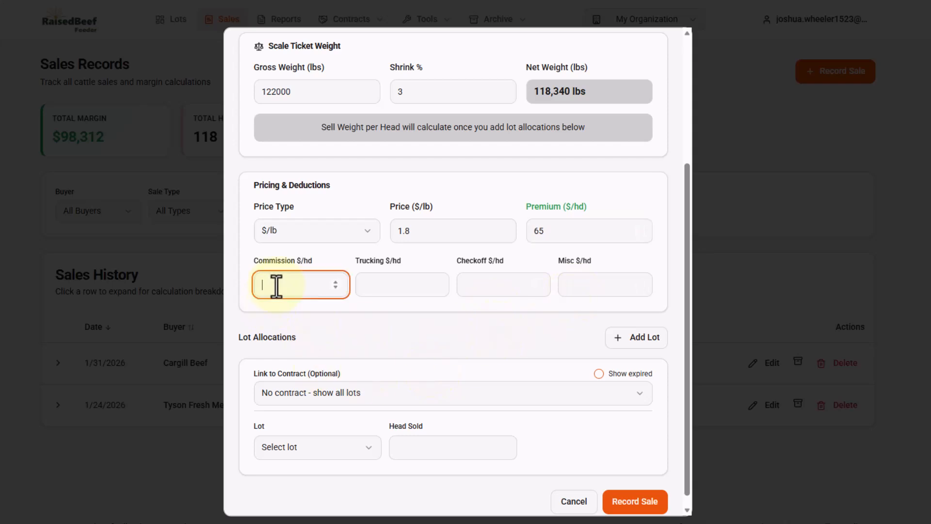
left_click(359, 284)
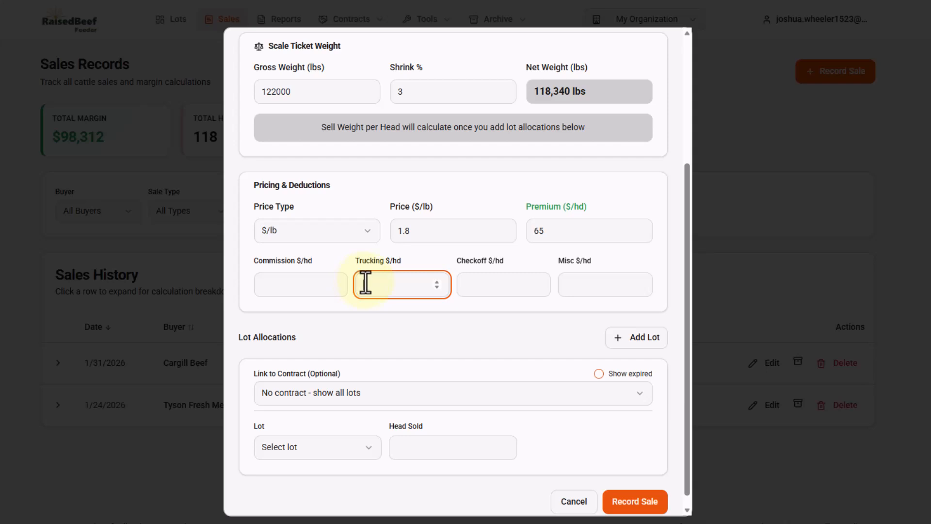
type("10")
key("Tab")
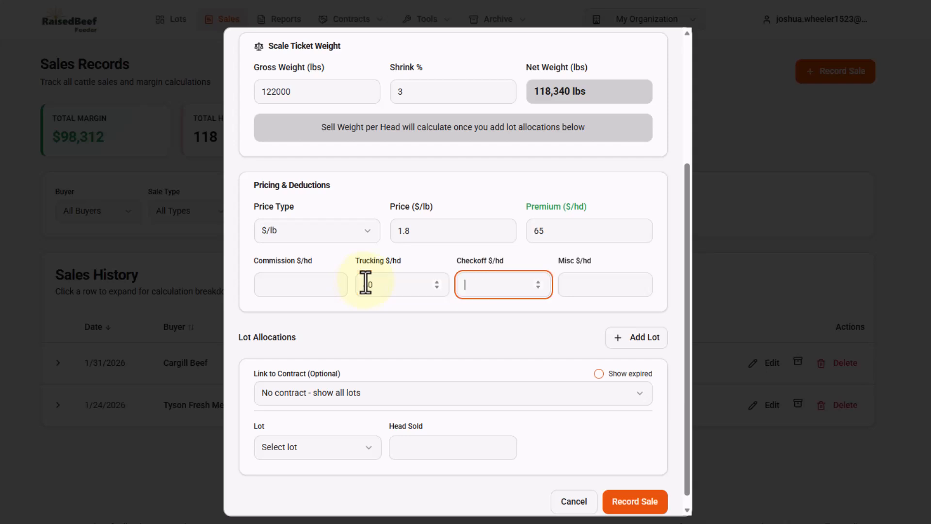
type("1")
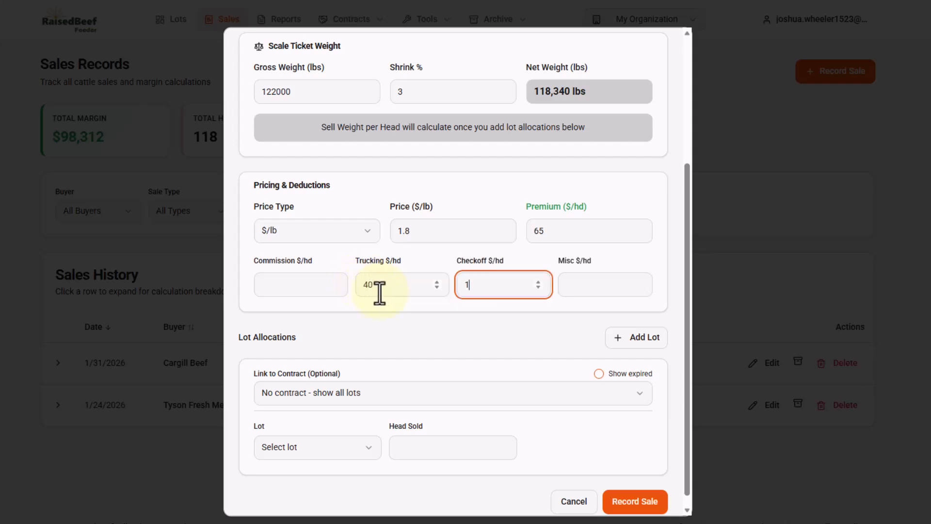
Step: Allocate the sale to the Steers Fall 2025 B lot with 100 head sold and no linked contract
scroll(362, 350, "down", 1)
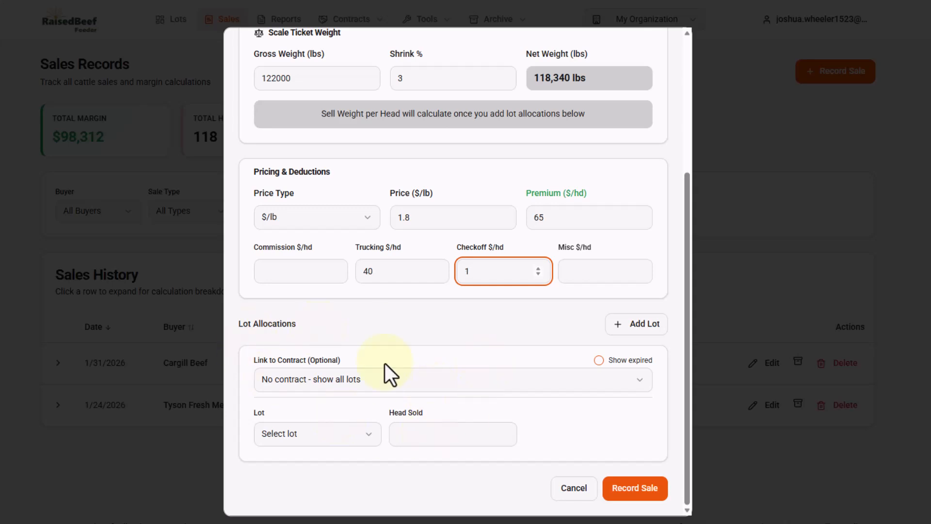
left_click(315, 437)
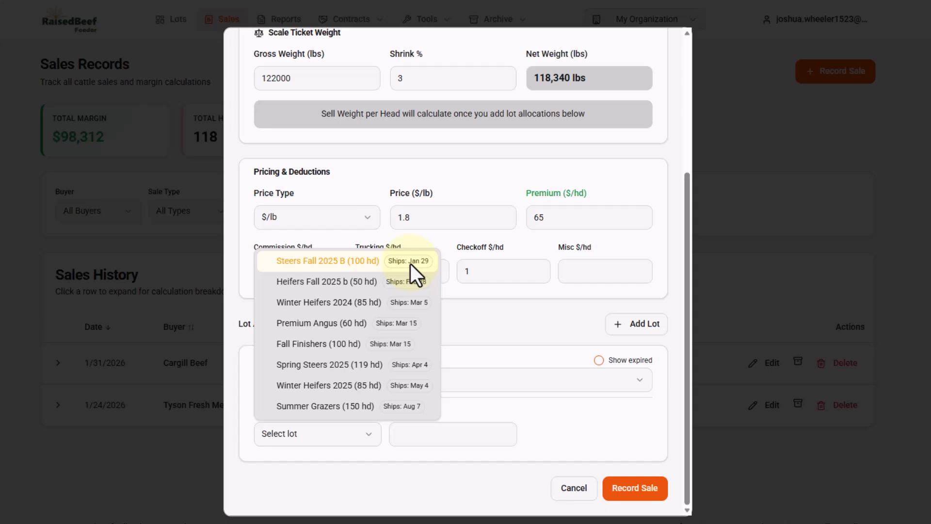
left_click(314, 262)
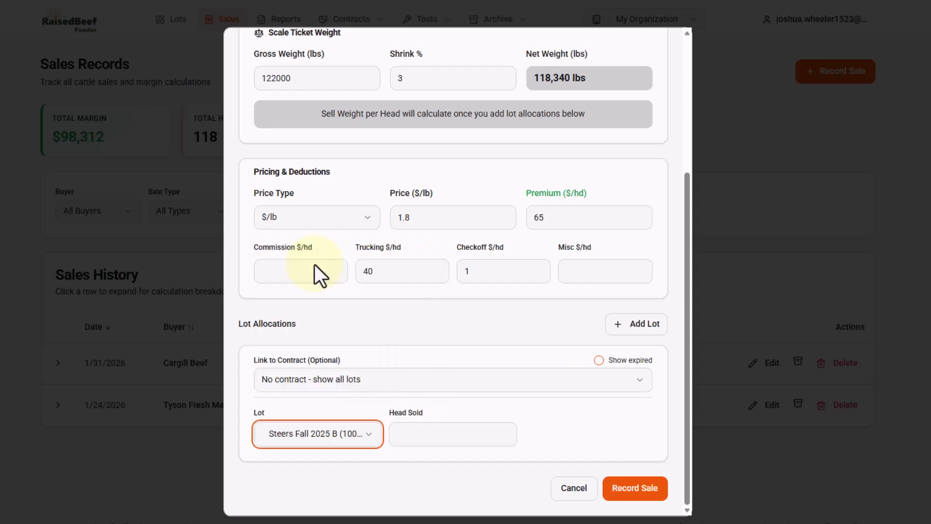
left_click(411, 434)
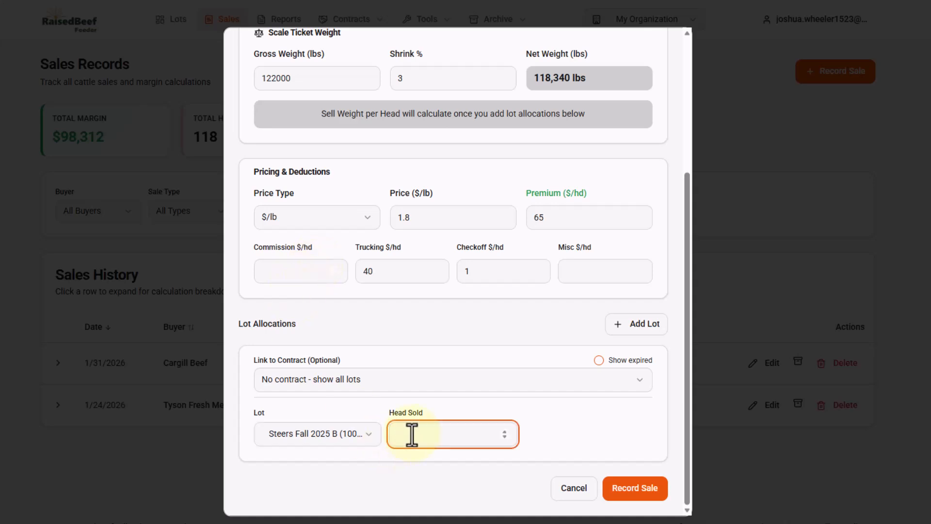
type("100")
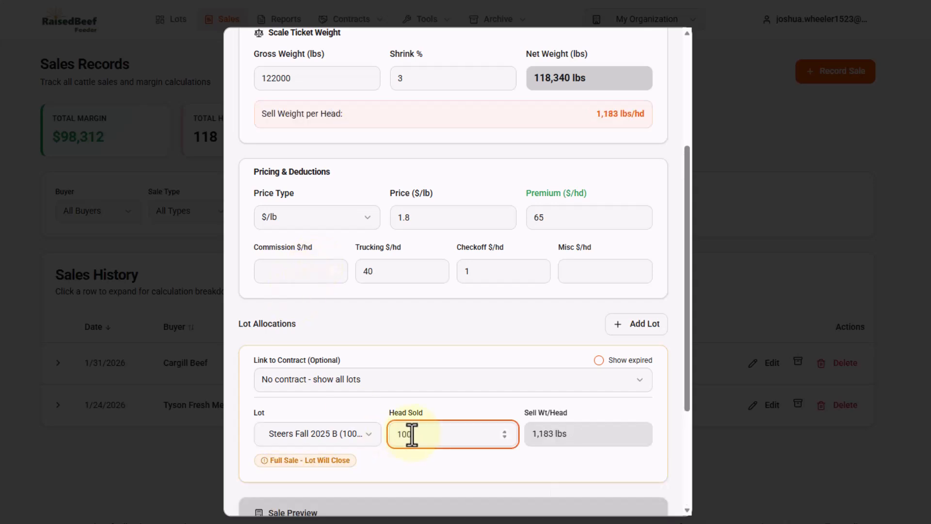
Step: Change the head sold from the Steers Fall 2025 B lot to 75 to preview a partial sale
scroll(279, 299, "down", 3)
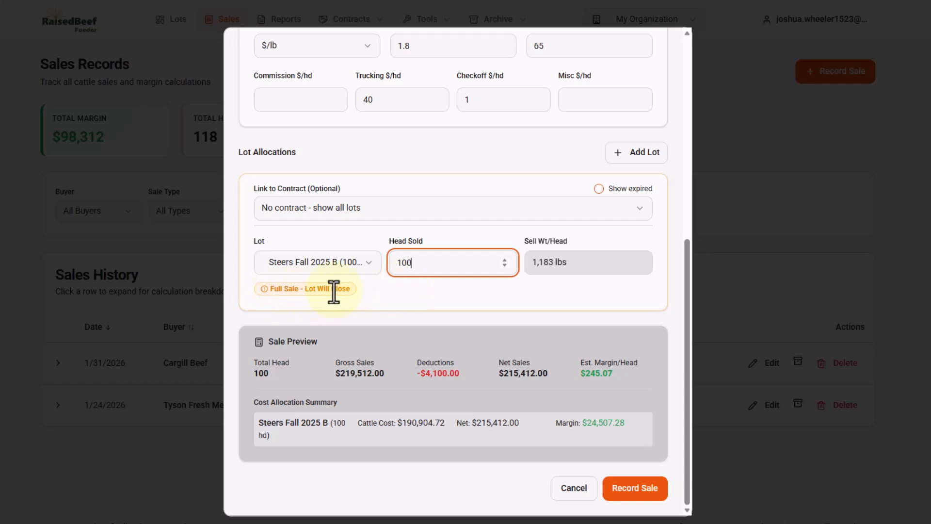
double_click(412, 270)
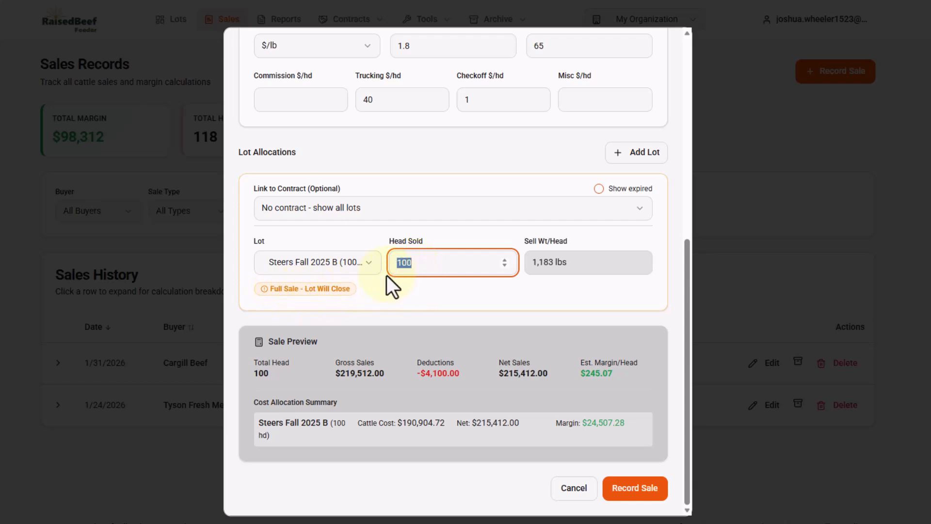
key("BackSpace")
type("75")
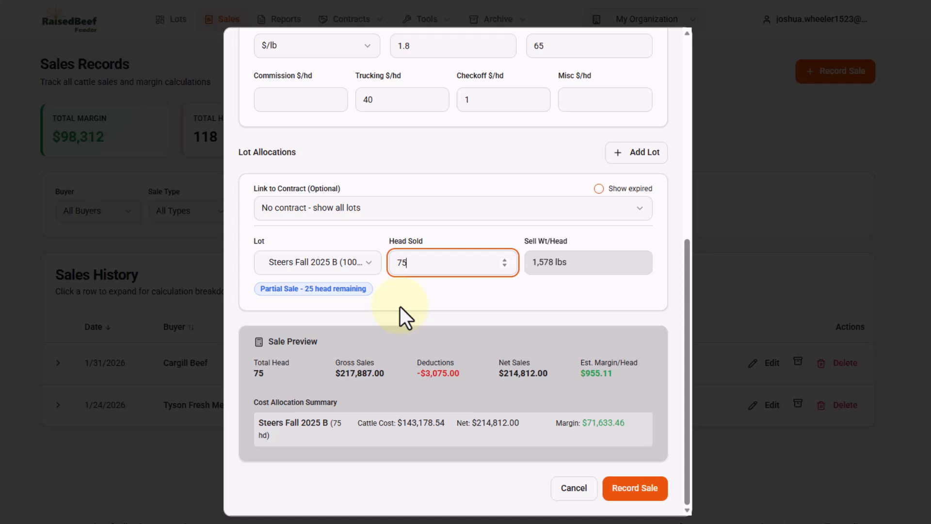
Step: Set the head sold to 100, record the sale and dismiss its summary
left_click_drag(420, 263, 388, 270)
type("100")
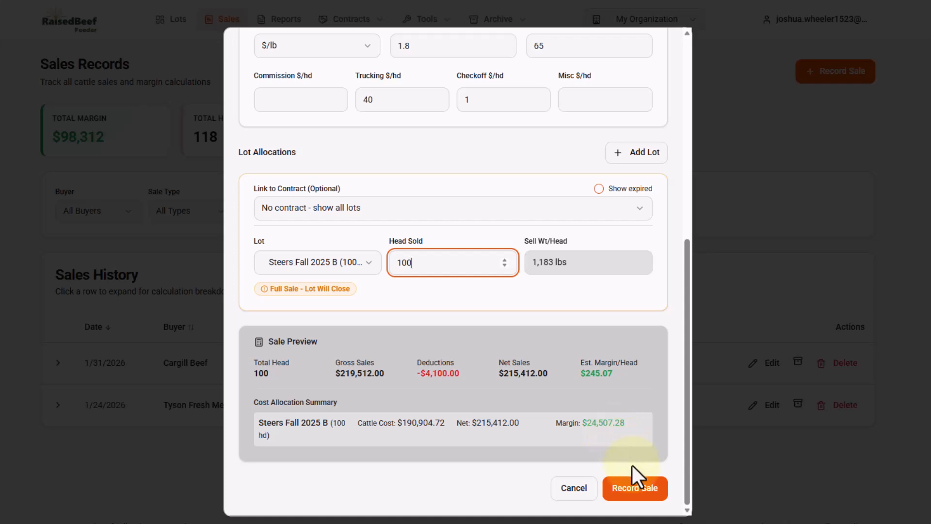
left_click(635, 490)
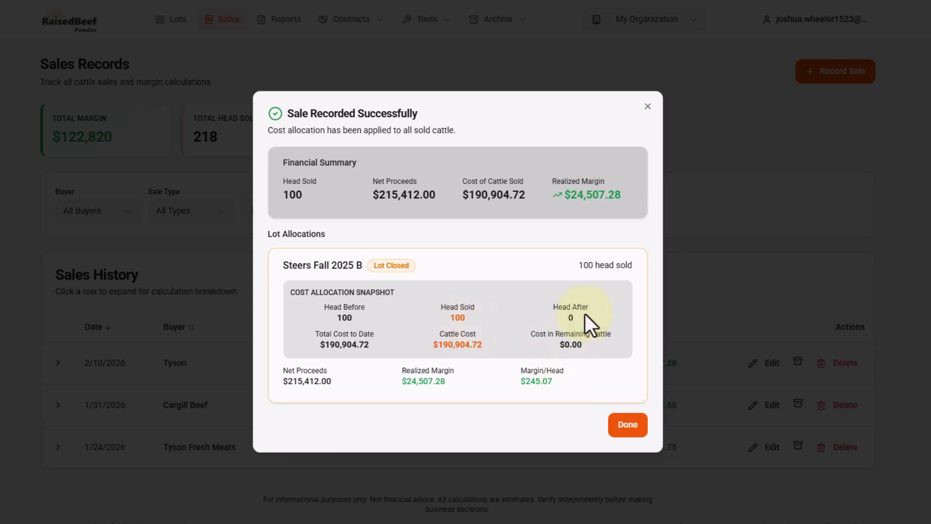
left_click(627, 426)
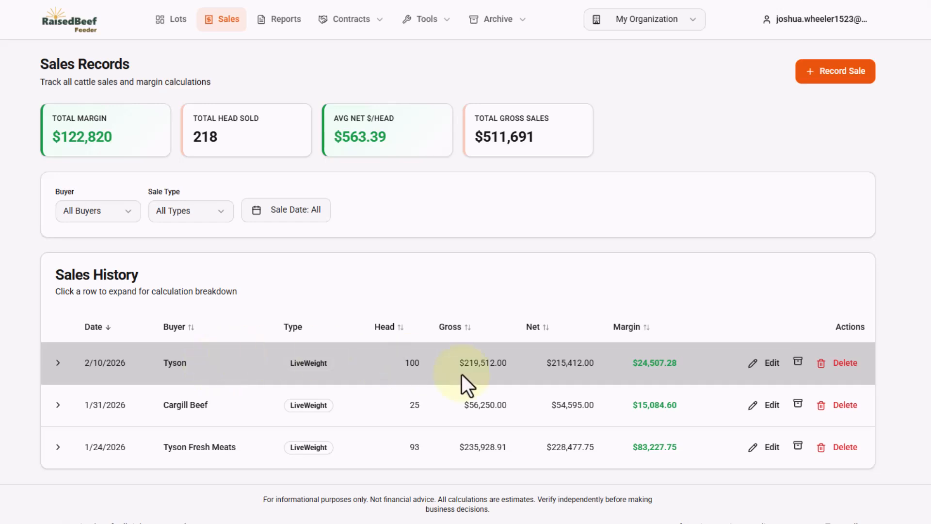
Step: Expand the 2/10/2026 Tyson sale in the sales history to examine its calculation breakdown
left_click(59, 364)
scroll(199, 371, "down", 5)
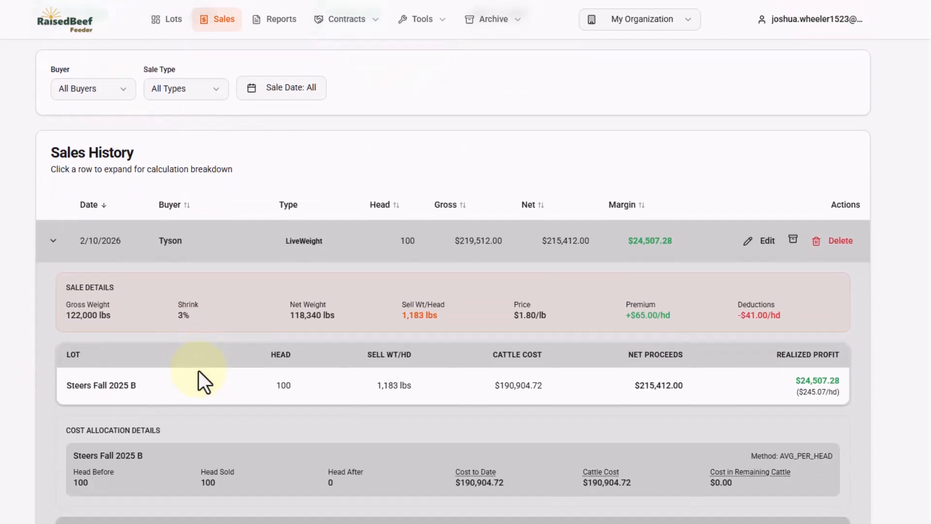